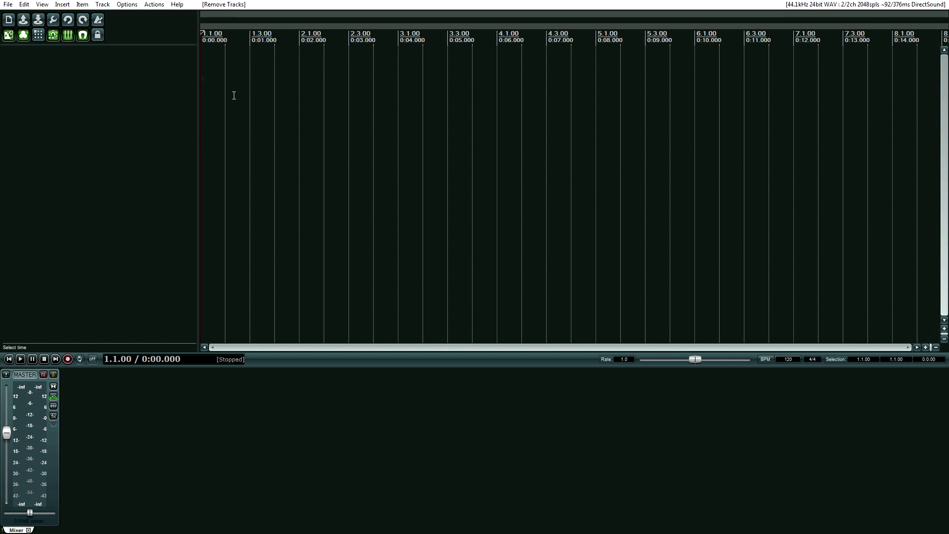
# Step: Open Preferences on the Audio > Device page, showing DirectSound, 24 bit, 44100 Hz
pyautogui.click(124, 7)
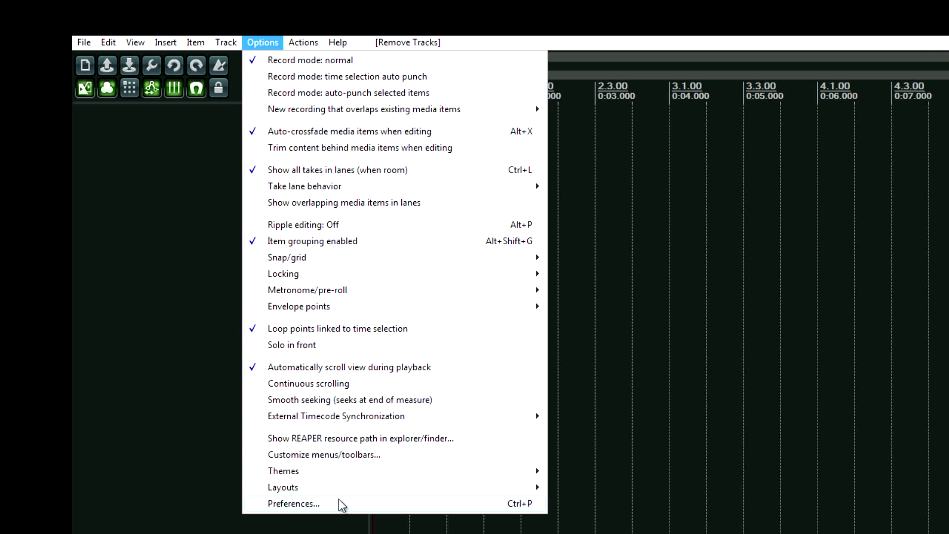
pyautogui.click(316, 503)
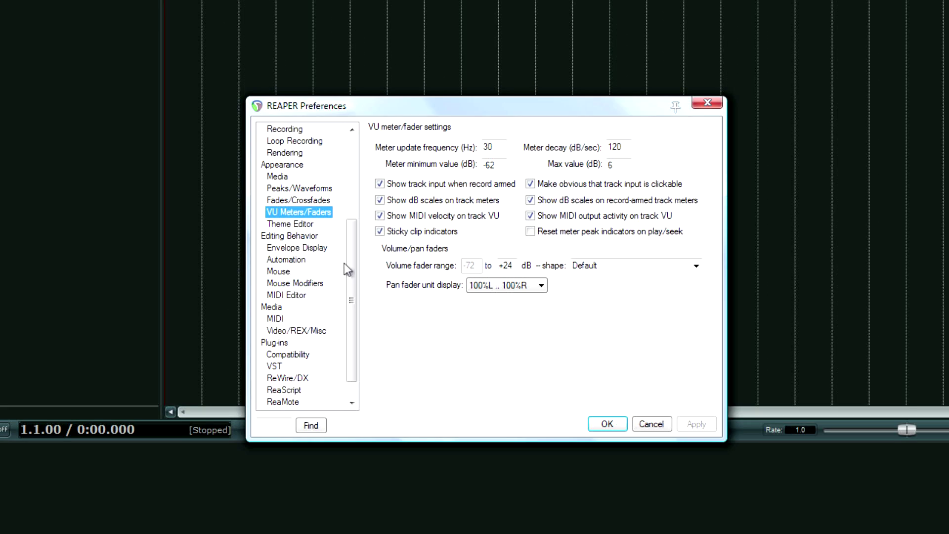
pyautogui.moveTo(351, 321); pyautogui.dragTo(363, 170)
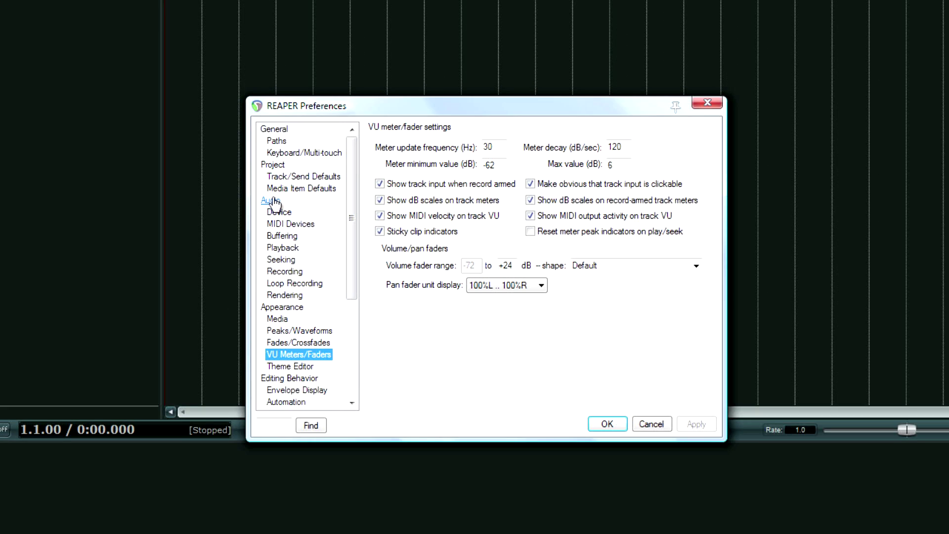
pyautogui.click(278, 213)
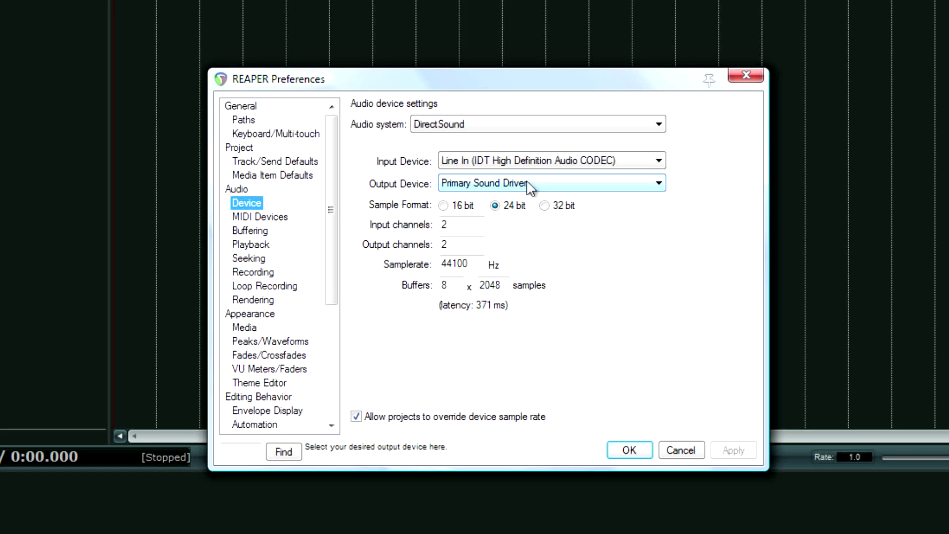
pyautogui.click(530, 125)
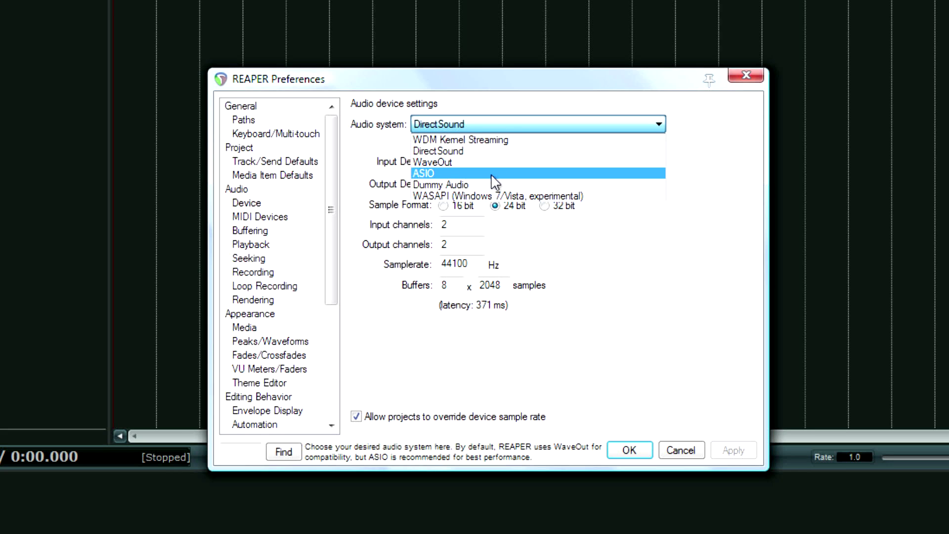
pyautogui.click(538, 174)
pyautogui.click(526, 164)
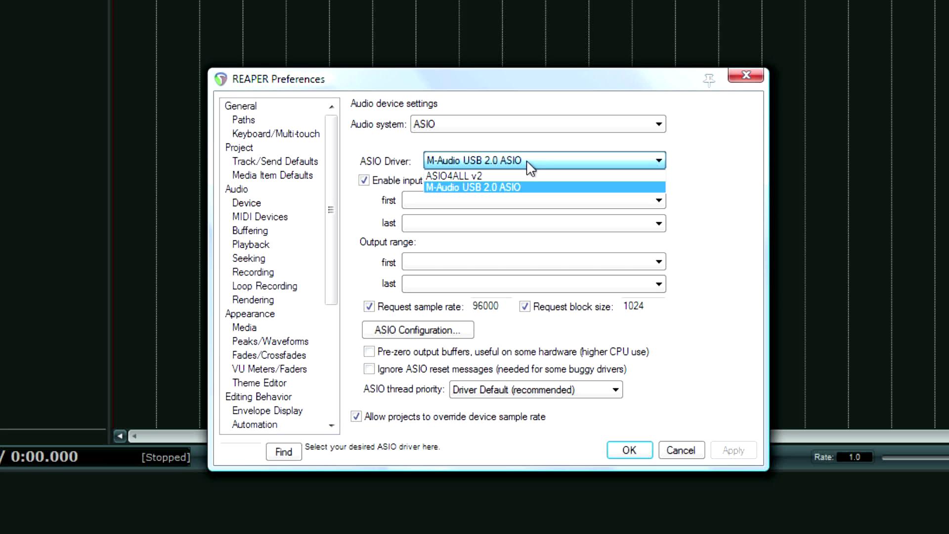
pyautogui.click(526, 164)
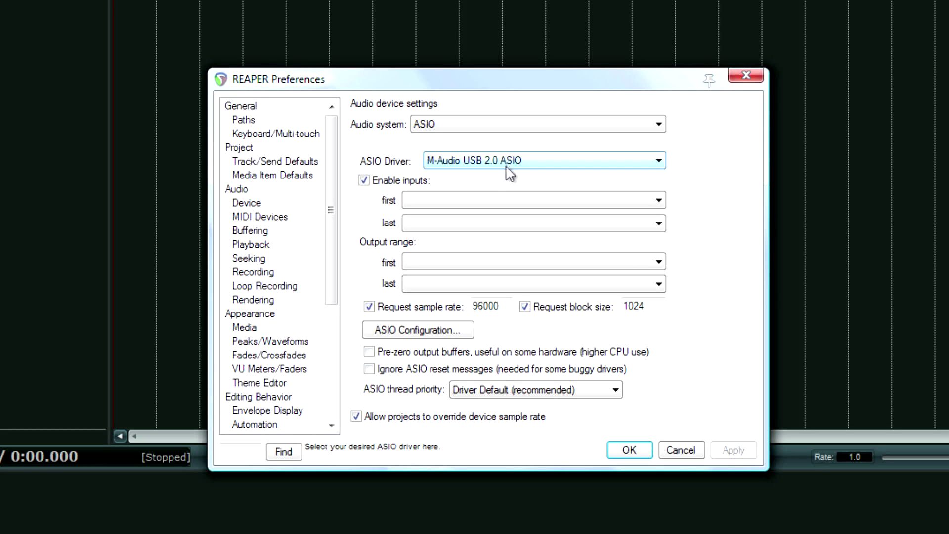
pyautogui.click(505, 166)
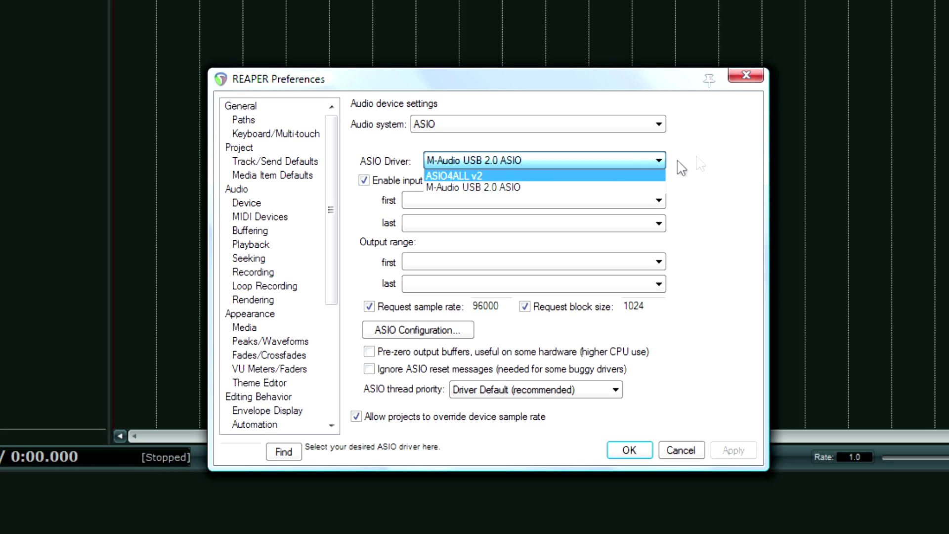
pyautogui.click(699, 160)
pyautogui.click(532, 129)
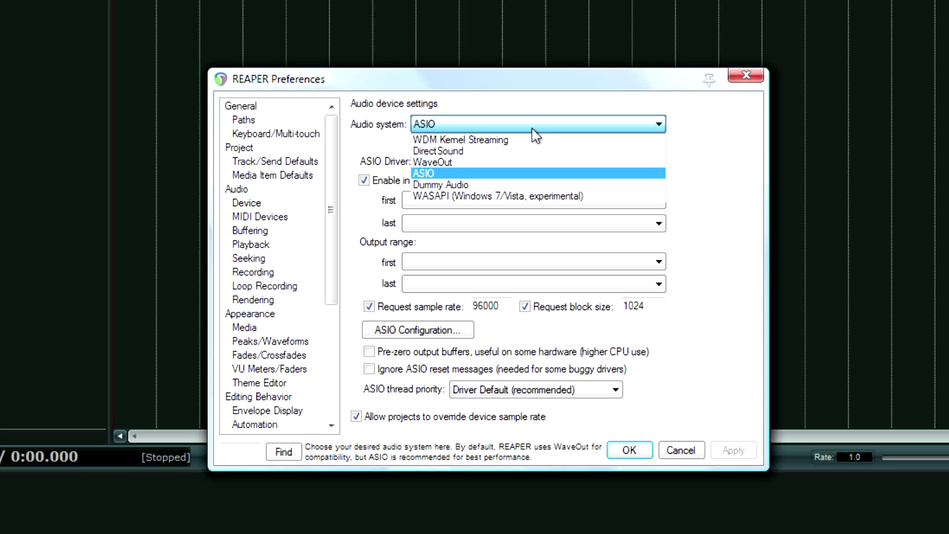
pyautogui.click(709, 223)
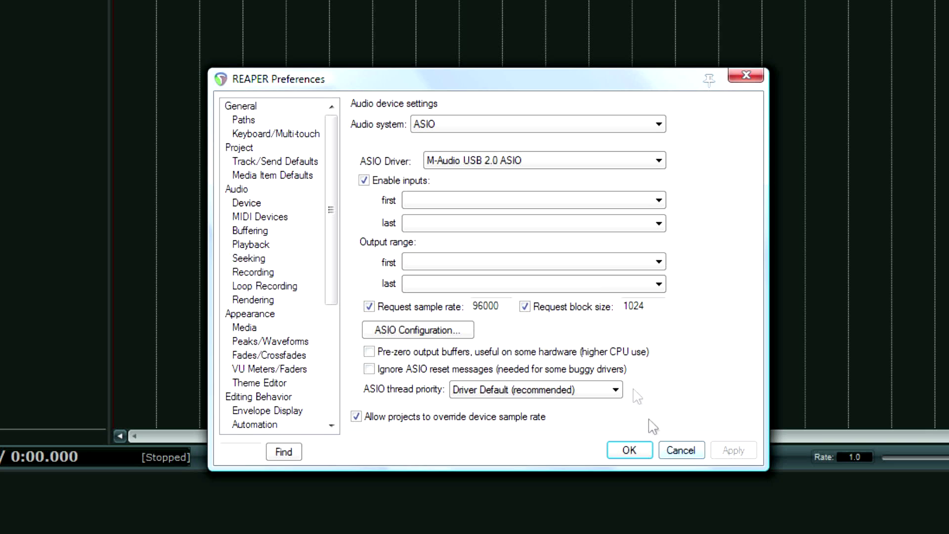
pyautogui.click(471, 127)
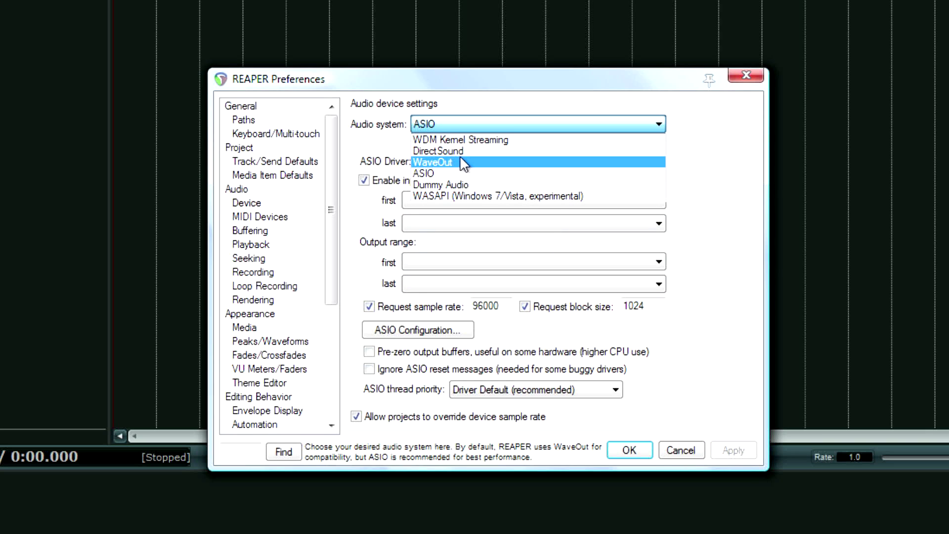
pyautogui.click(460, 151)
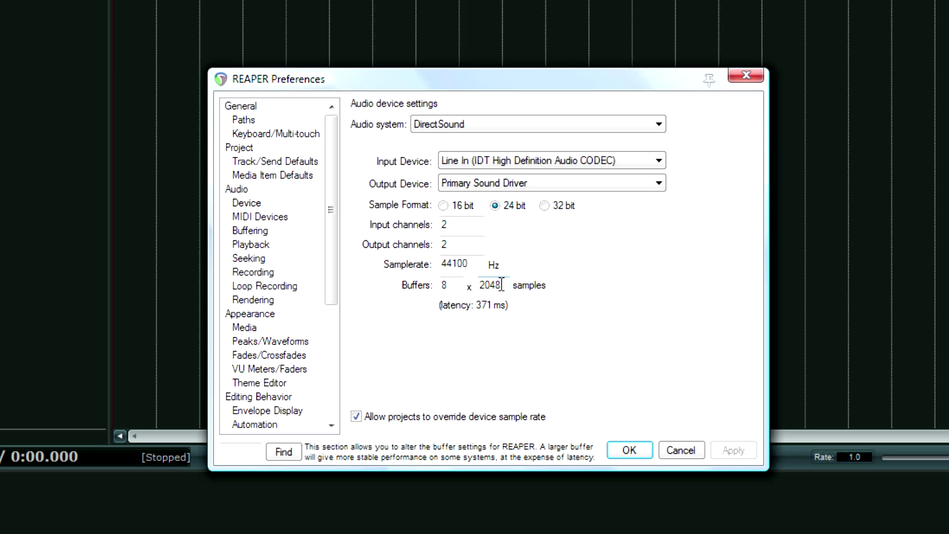
pyautogui.click(682, 449)
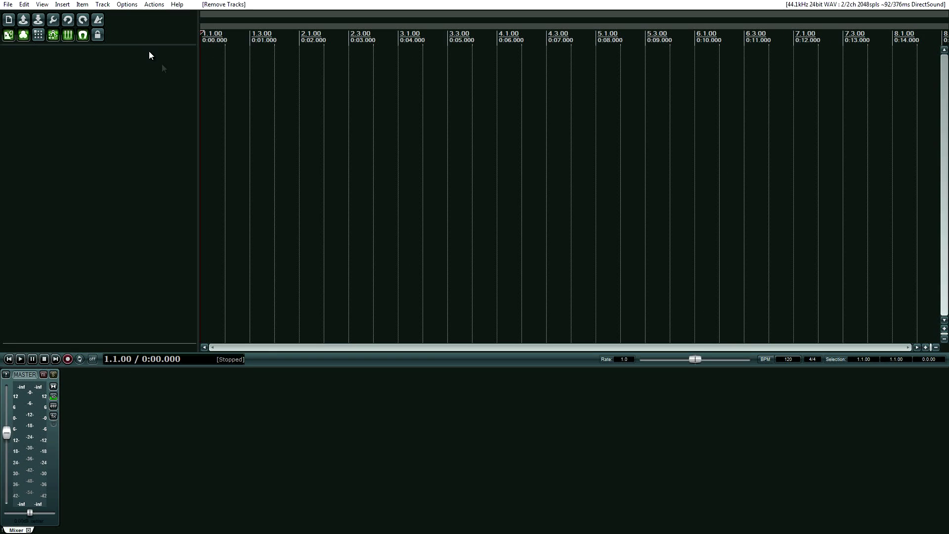
# Step: Add Track 1 to the empty project, then browse the Track and Insert menus
pyautogui.doubleClick(177, 119)
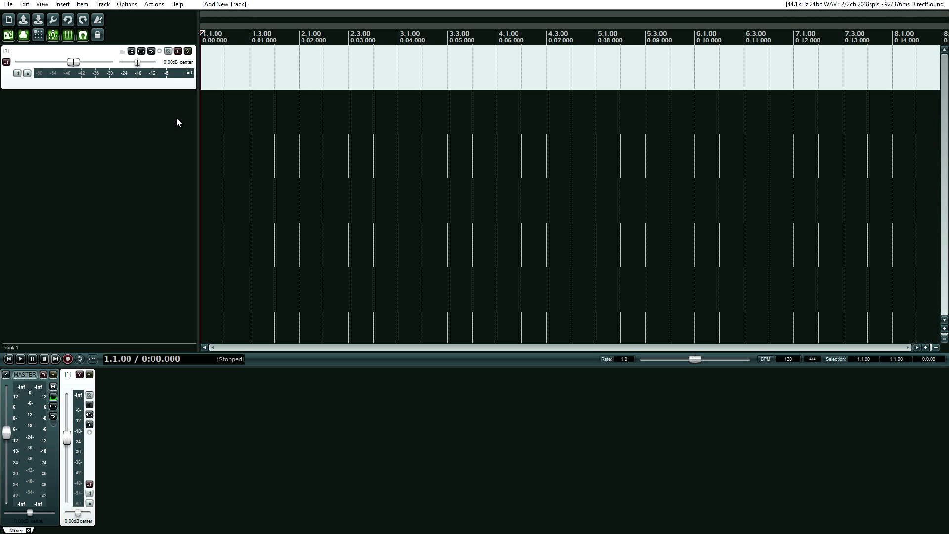
pyautogui.click(105, 6)
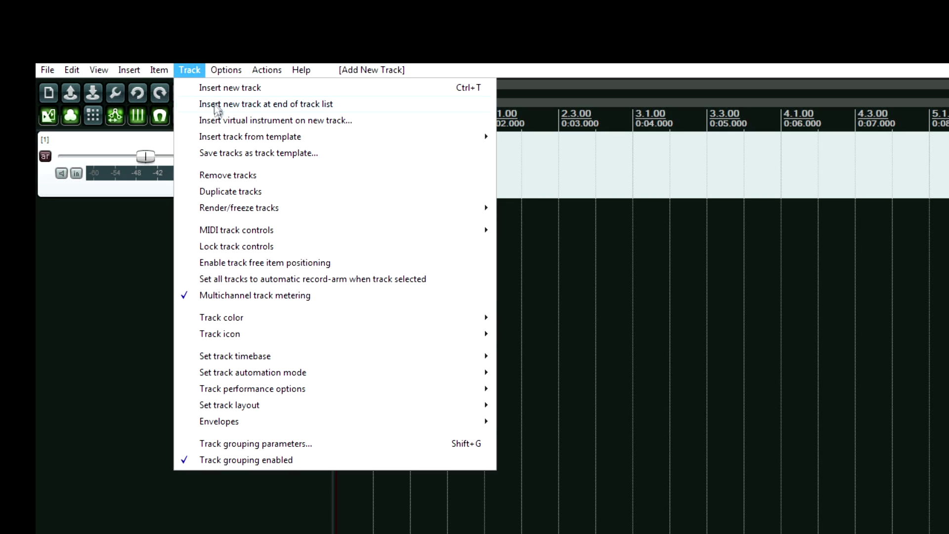
pyautogui.moveTo(237, 139)
pyautogui.moveTo(140, 70)
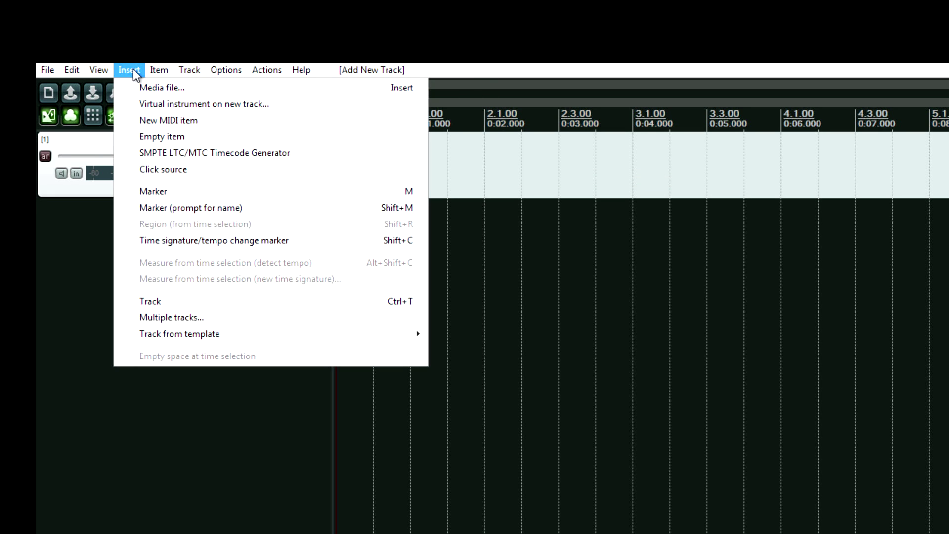
# Step: Insert 8 new tracks named 'Real Home Recording' after track 1
pyautogui.click(227, 321)
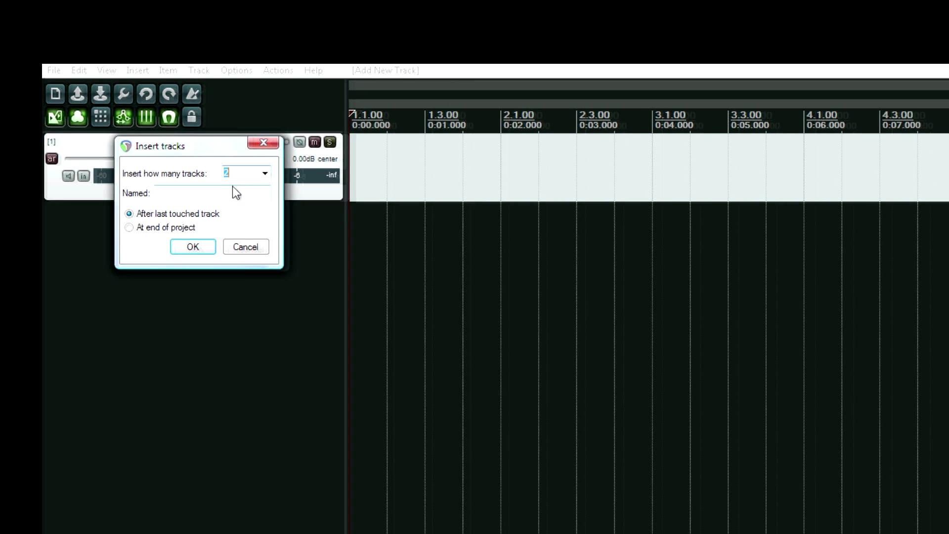
pyautogui.write('2')
pyautogui.moveTo(308, 194); pyautogui.dragTo(248, 193)
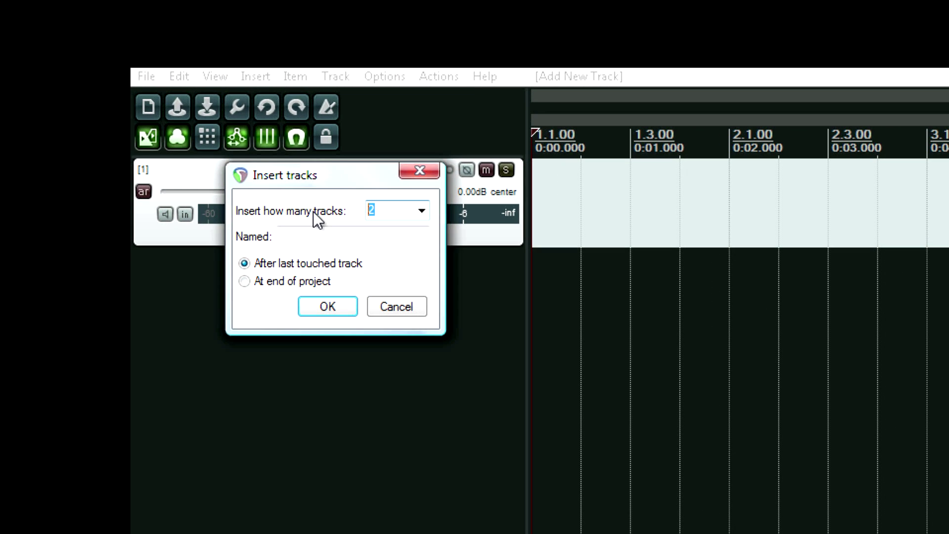
pyautogui.write('8')
pyautogui.click(346, 241)
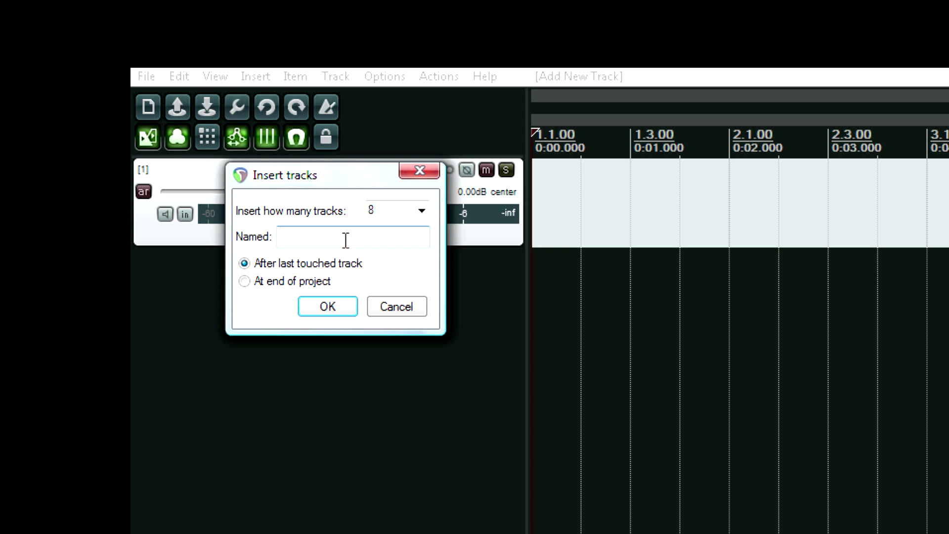
pyautogui.write('Real Home Recording')
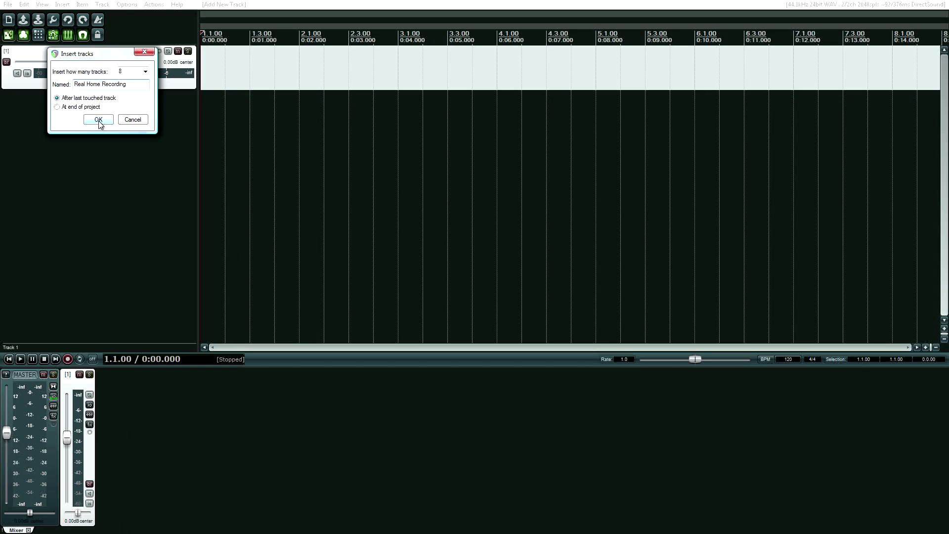
pyautogui.click(99, 121)
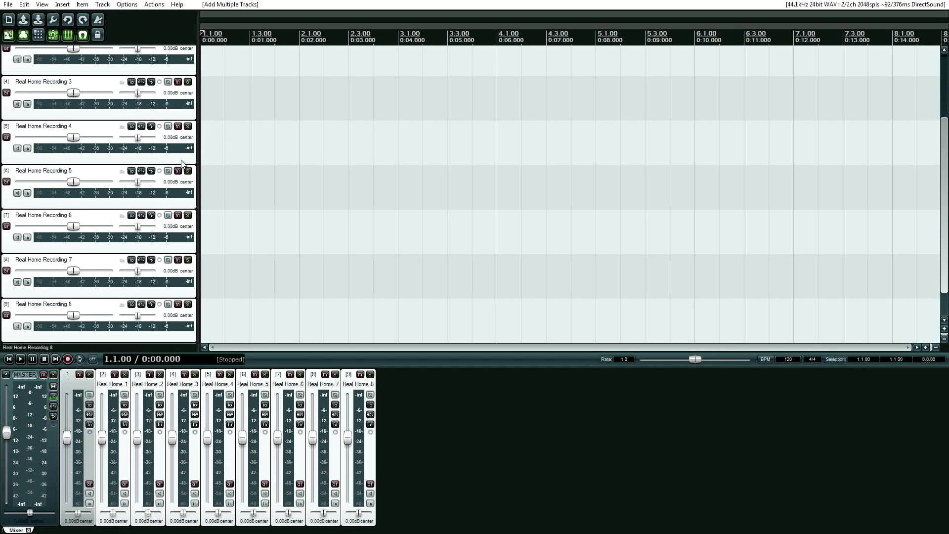
pyautogui.scroll(3, 944, 219)
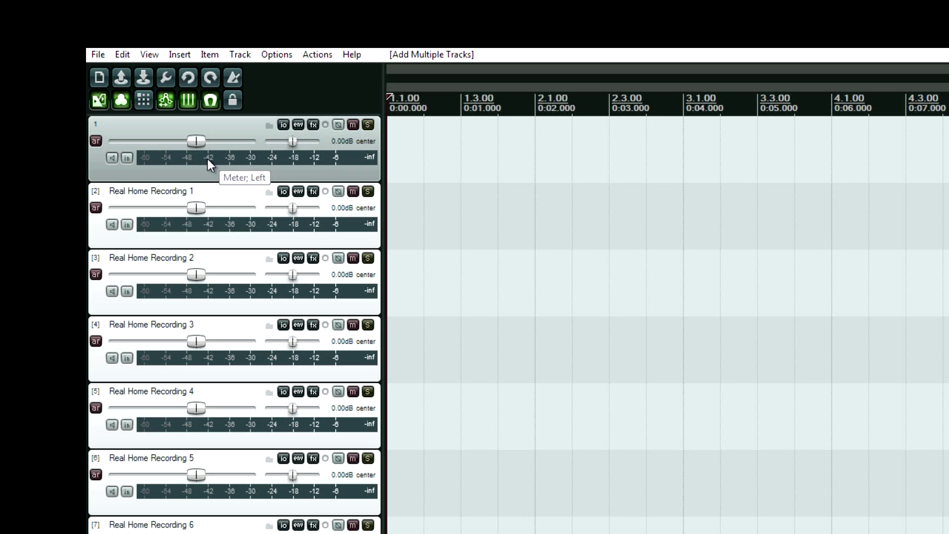
# Step: Set track 1's input to MIDI > Virtual MIDI keyboard > All Channels
pyautogui.click(111, 97)
pyautogui.moveTo(212, 173)
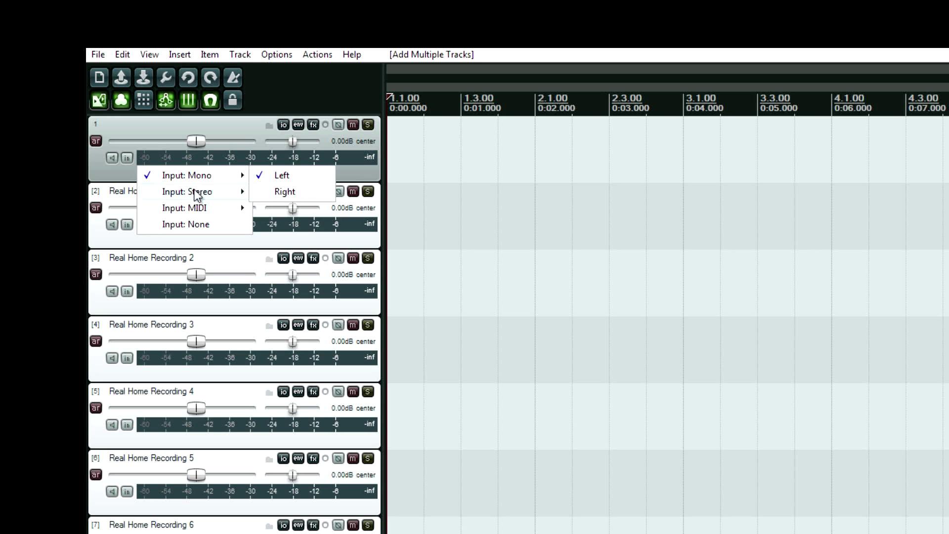
pyautogui.moveTo(247, 193)
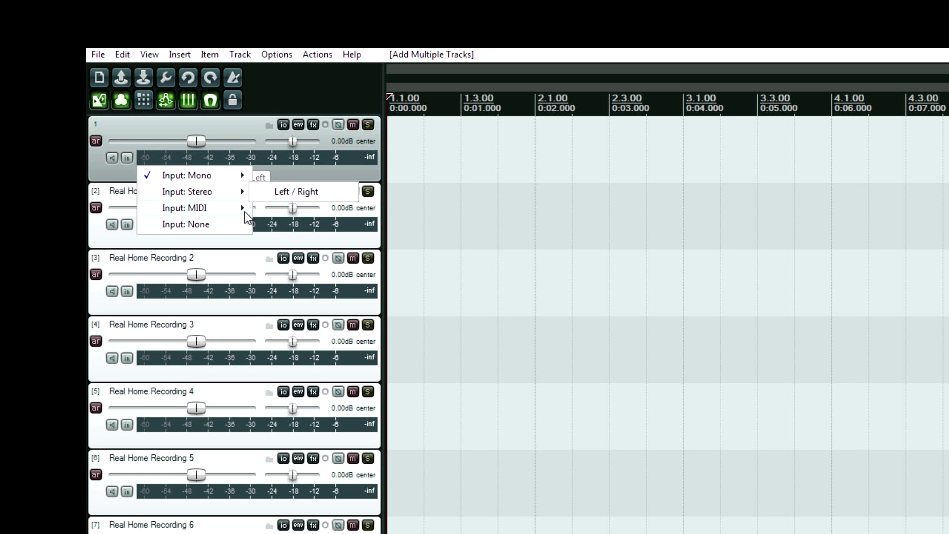
pyautogui.moveTo(241, 213)
pyautogui.moveTo(295, 215)
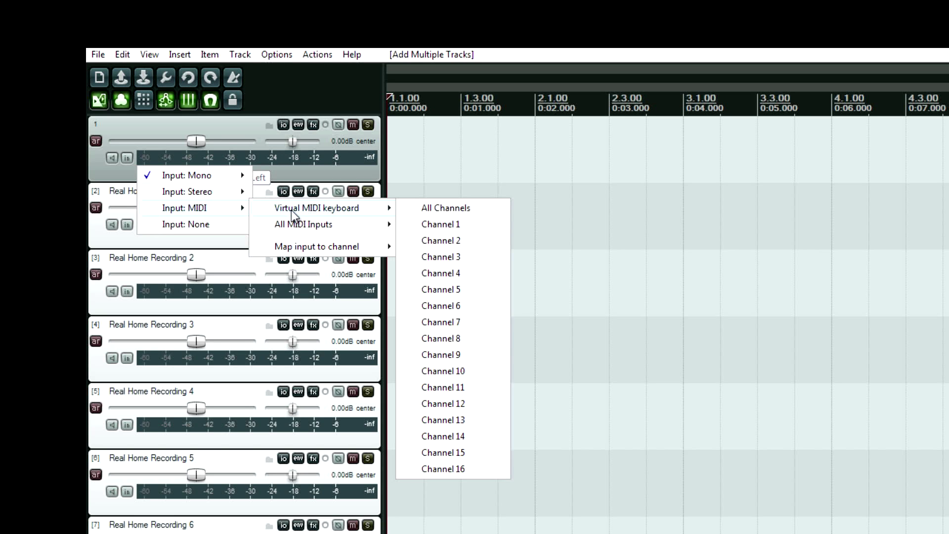
pyautogui.click(418, 210)
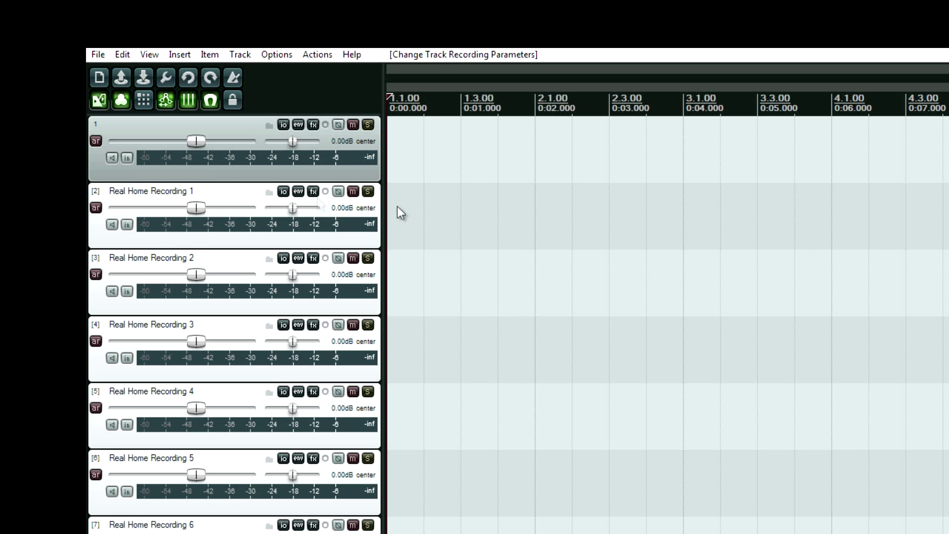
# Step: Arm track 1, record the roughly 14-second 01-Recorded MIDI item, and keep it with Save All
pyautogui.click(96, 141)
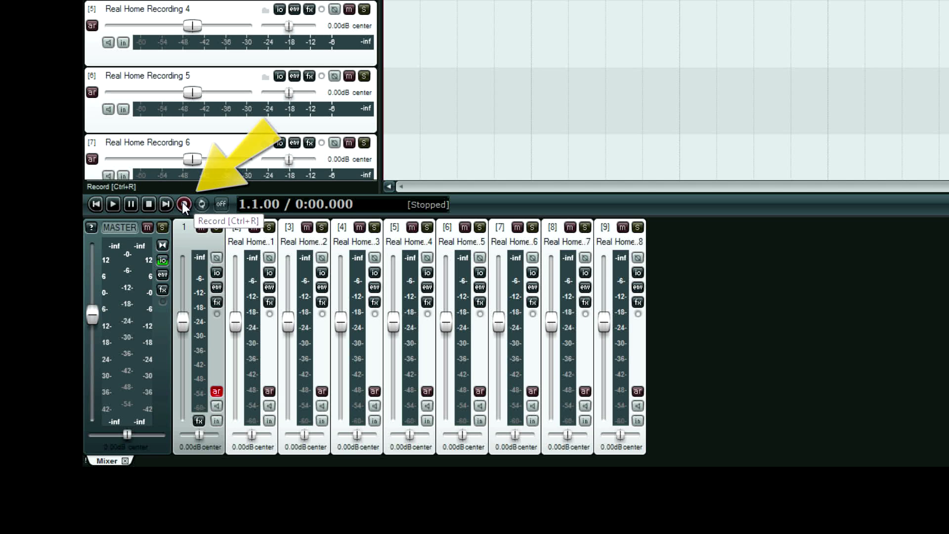
pyautogui.click(183, 205)
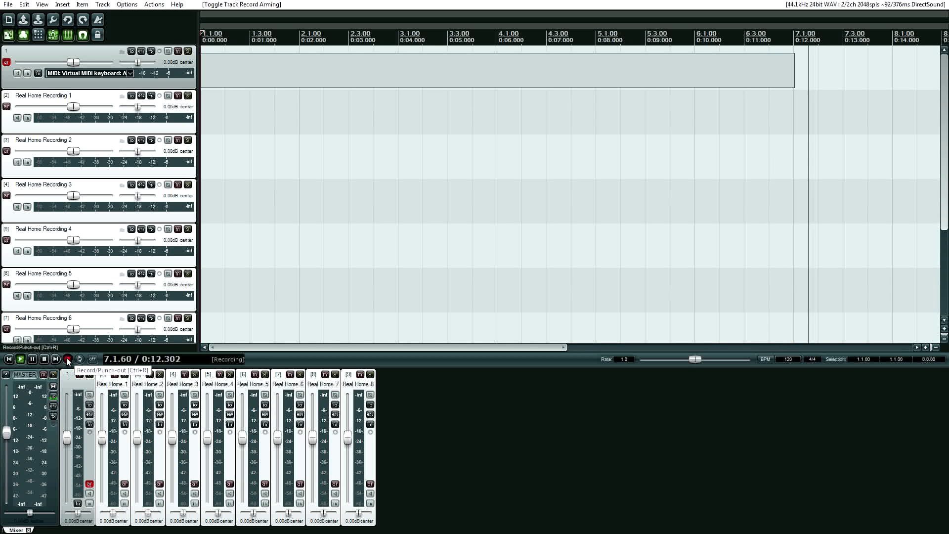
pyautogui.click(68, 359)
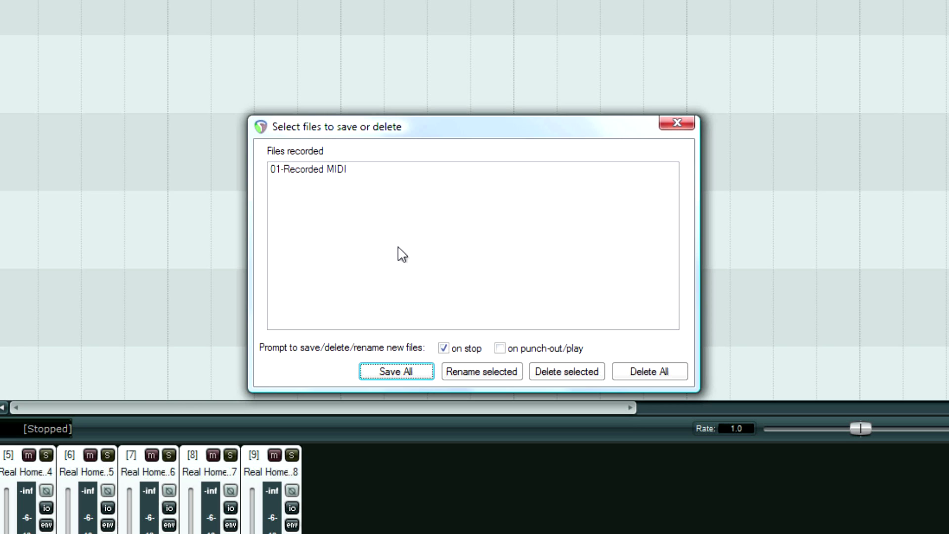
pyautogui.press('Return')
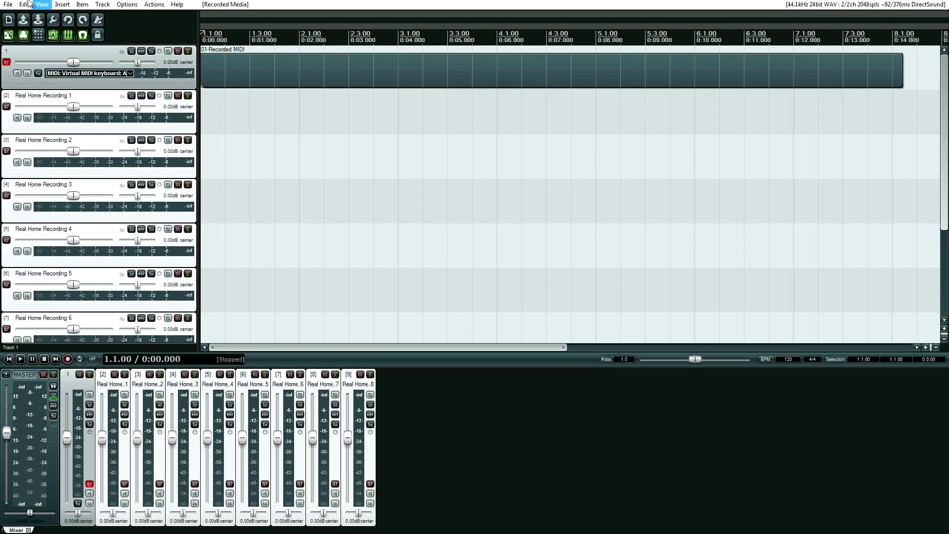
pyautogui.click(7, 5)
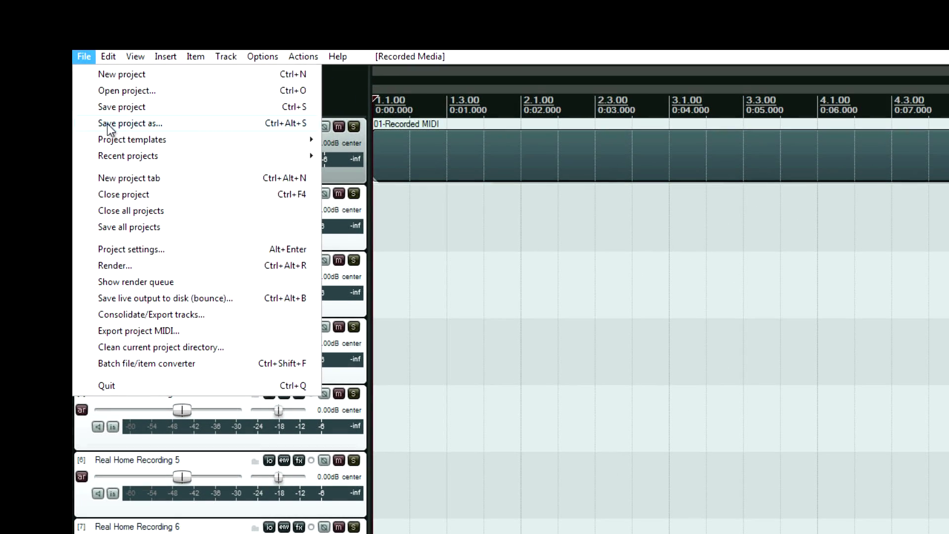
# Step: Save the project as 'MIDI RHR' with Move all media left off, and close the dialog
pyautogui.click(110, 124)
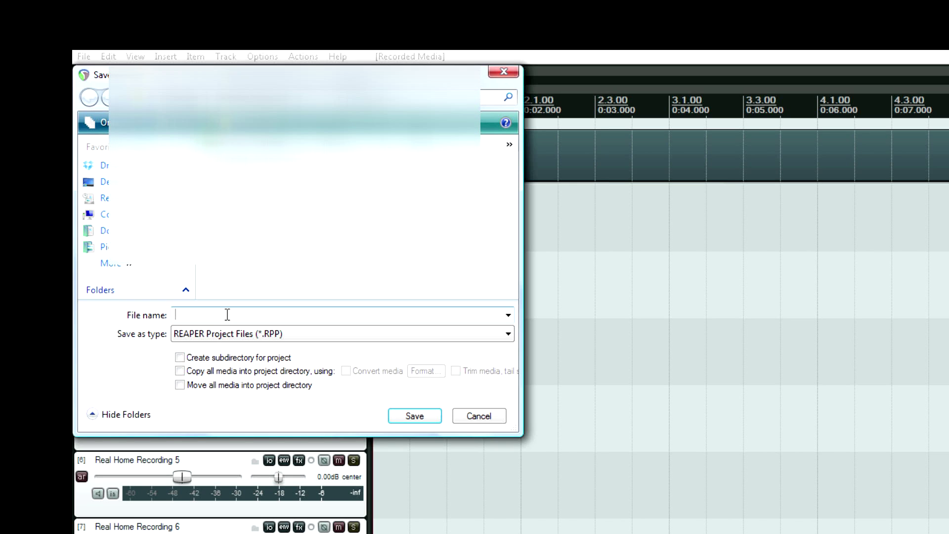
pyautogui.write('MIDI RHR')
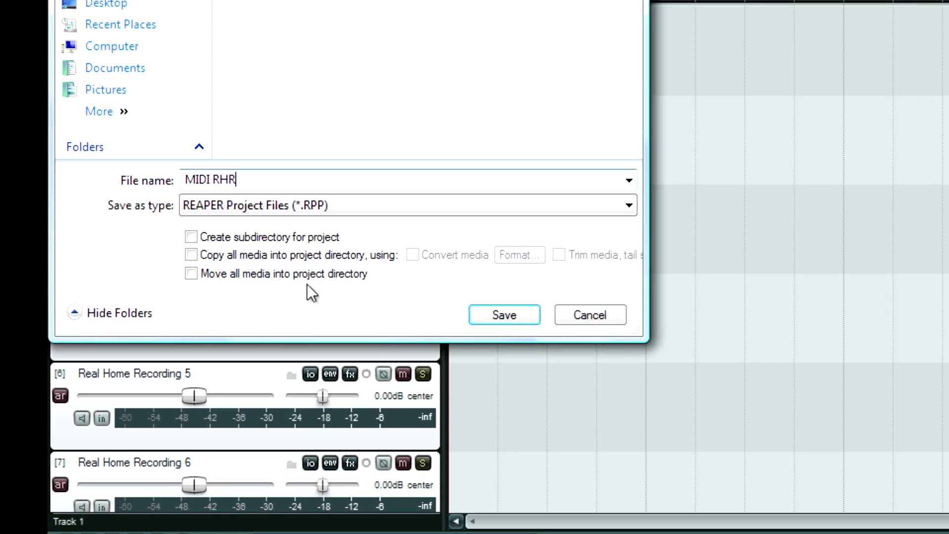
pyautogui.click(265, 275)
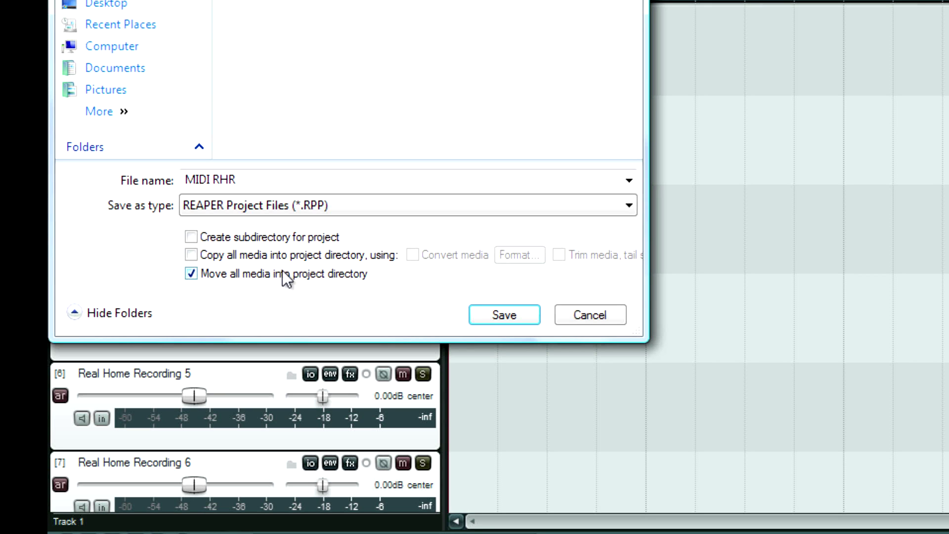
pyautogui.click(282, 274)
pyautogui.click(603, 318)
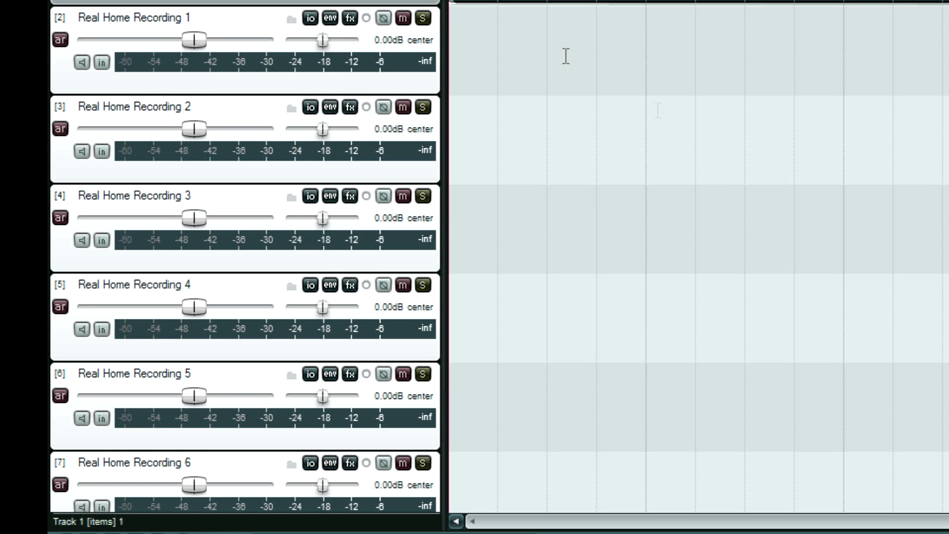